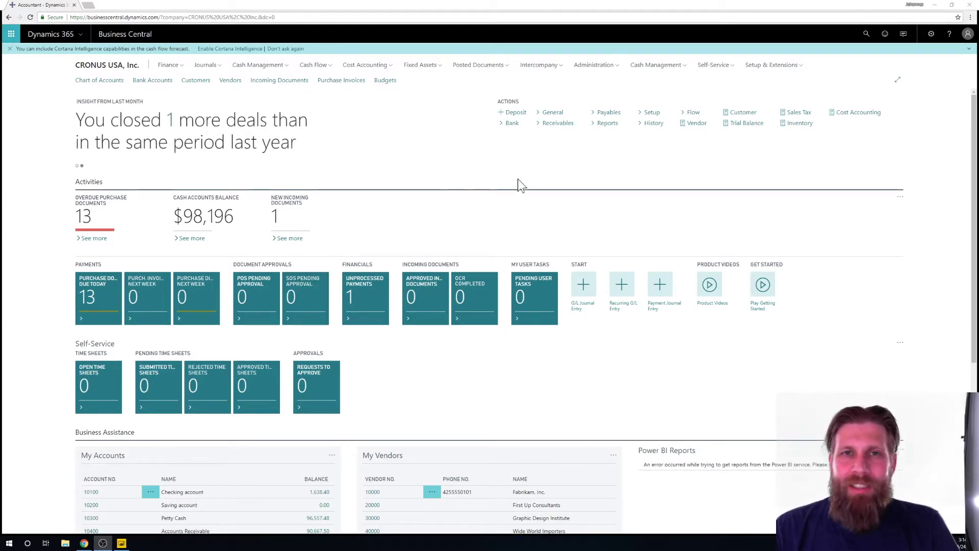
Search Business Central for 'web services' and open the Web Services page.
scroll(391, 193, down, 4)
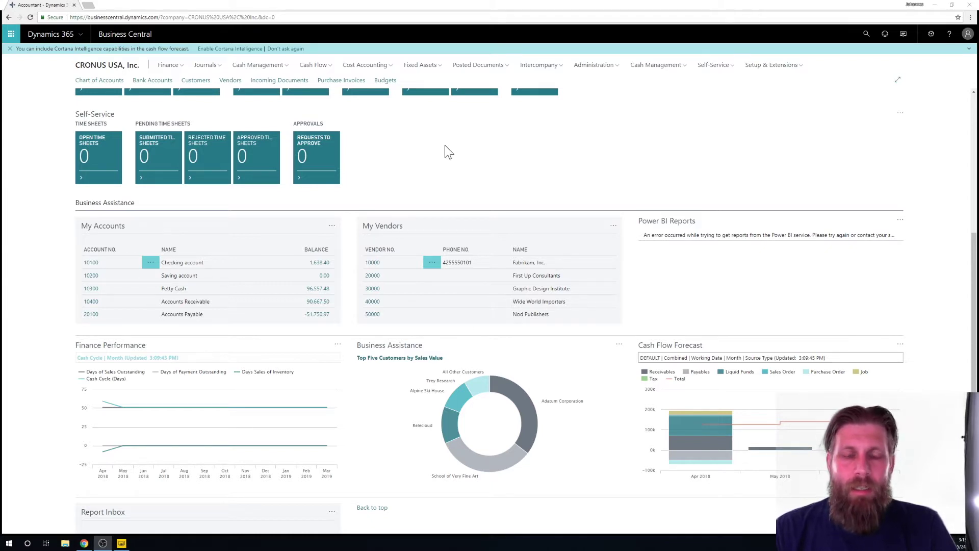
scroll(442, 154, down, 1)
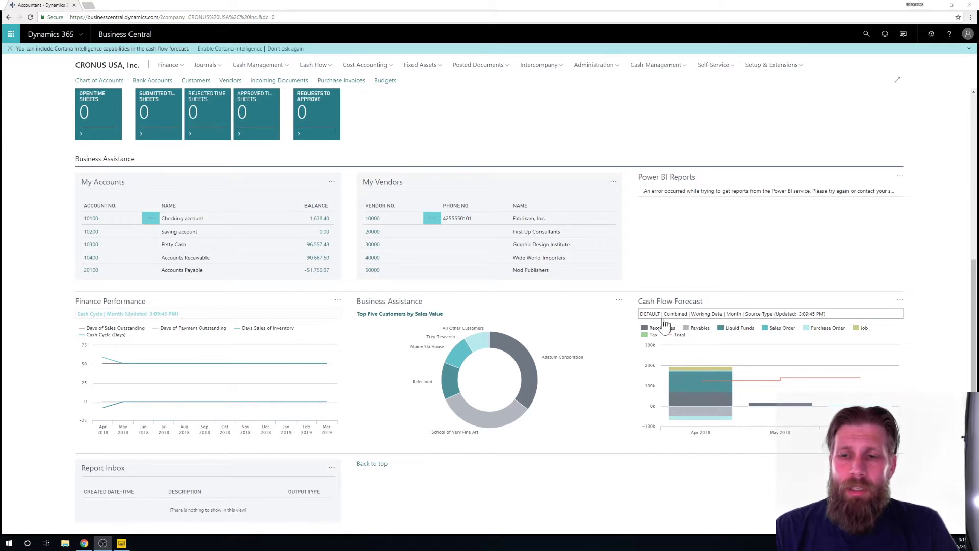
mouse_move(669, 361)
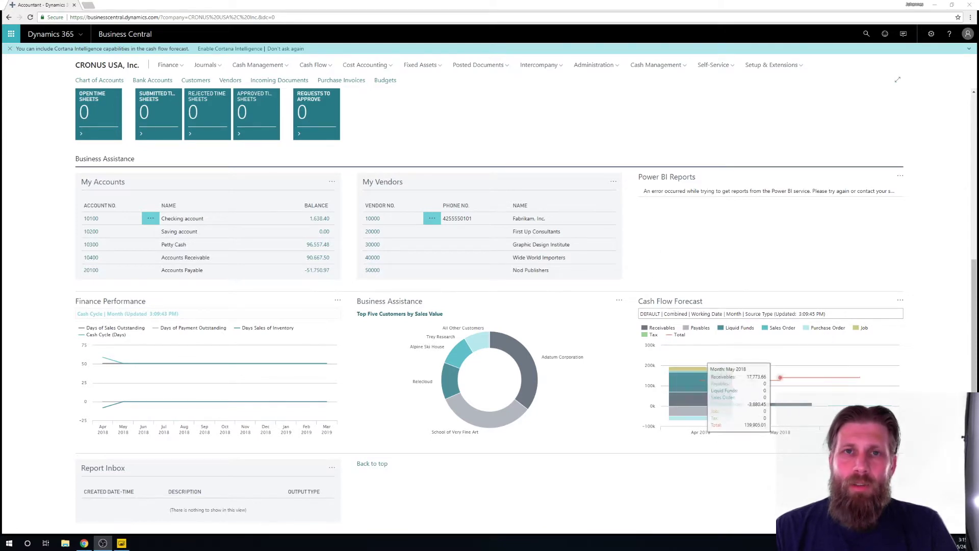
mouse_move(748, 343)
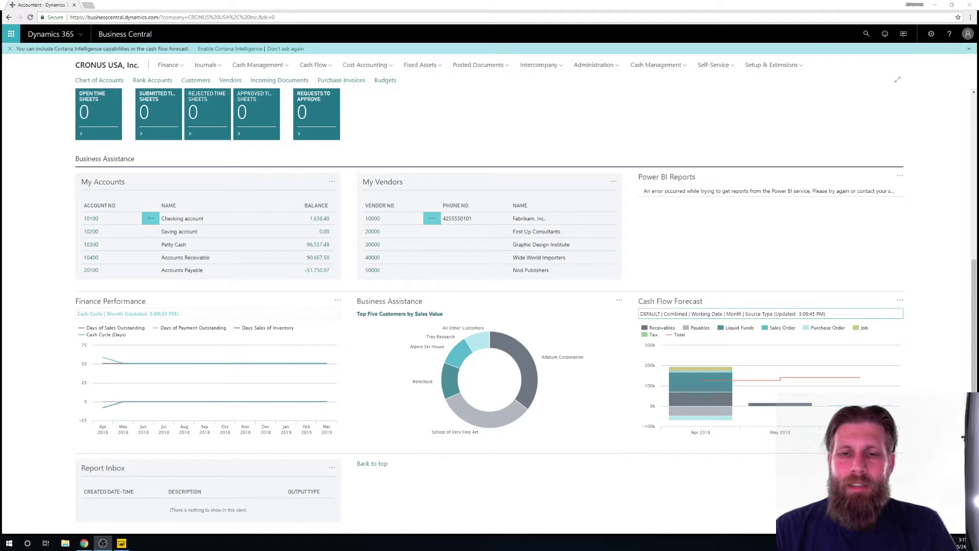
mouse_move(702, 376)
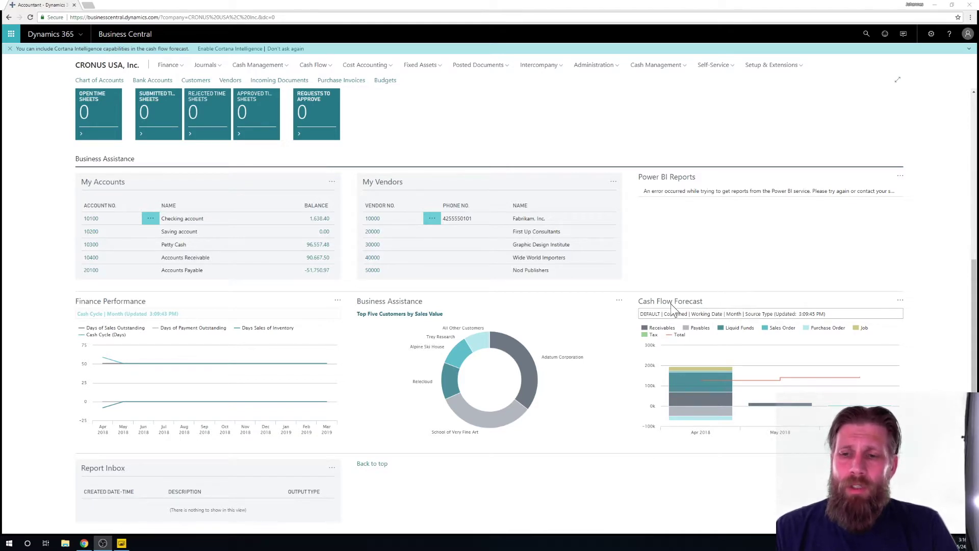
mouse_move(708, 344)
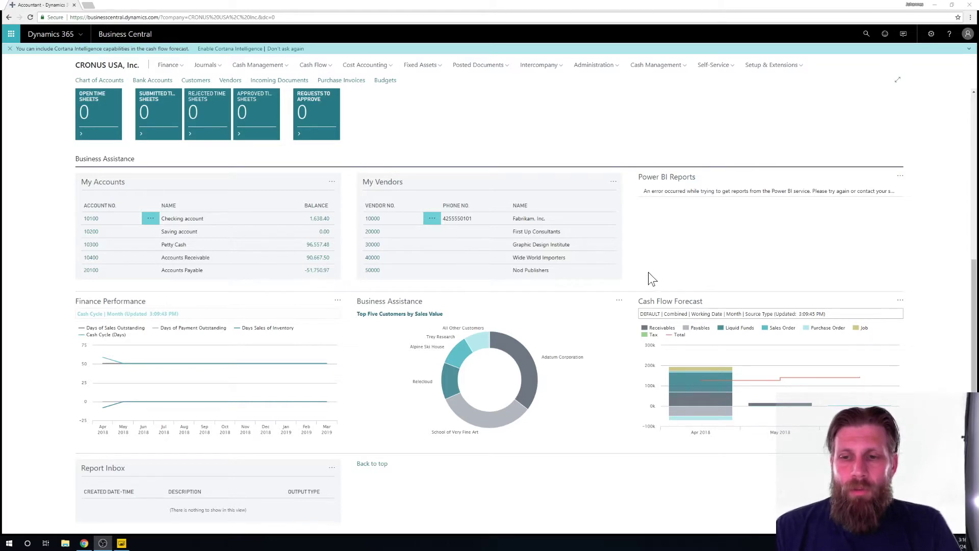
mouse_move(799, 348)
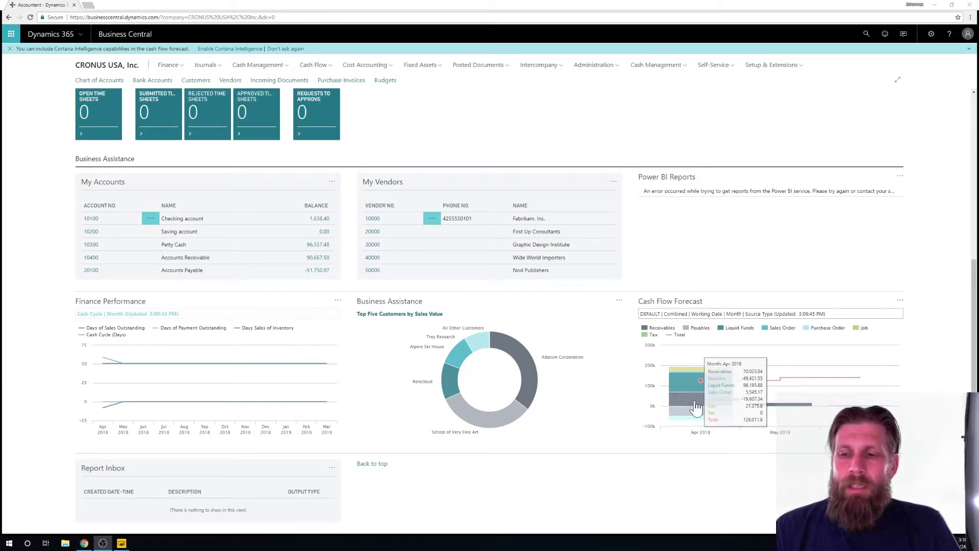
mouse_move(870, 380)
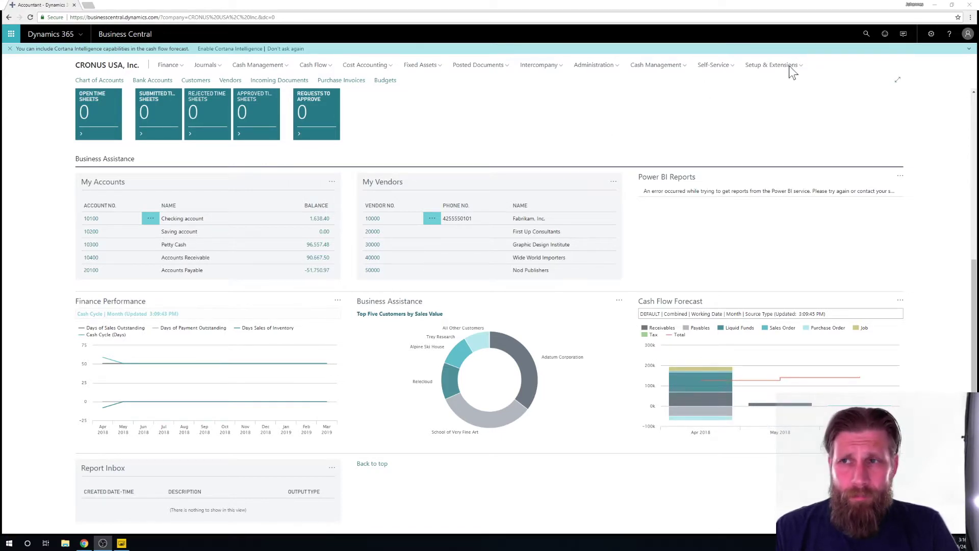
click(866, 34)
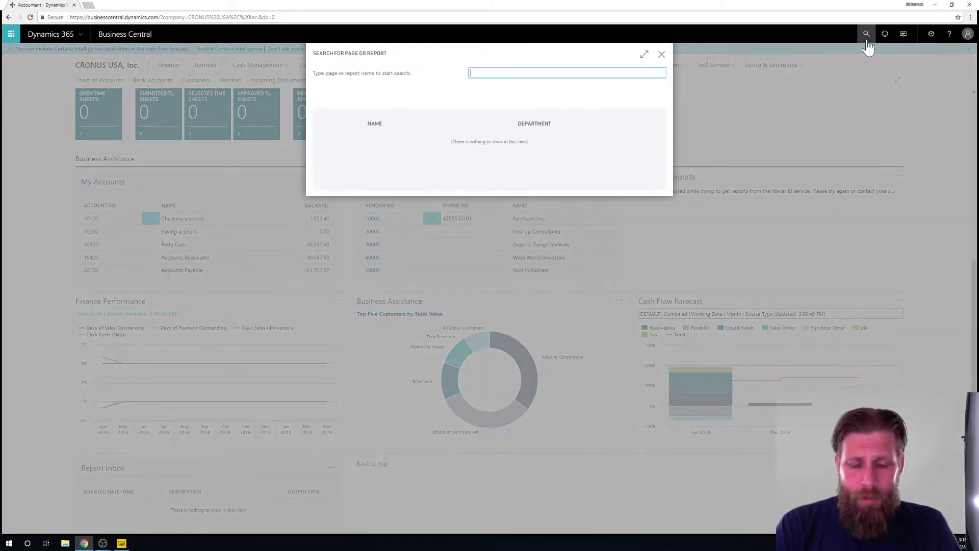
text(web services)
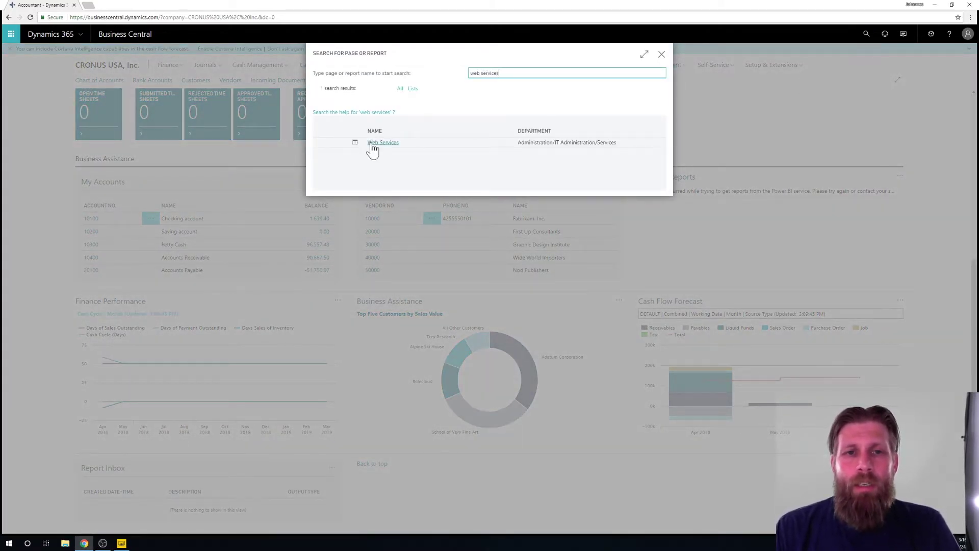
click(378, 144)
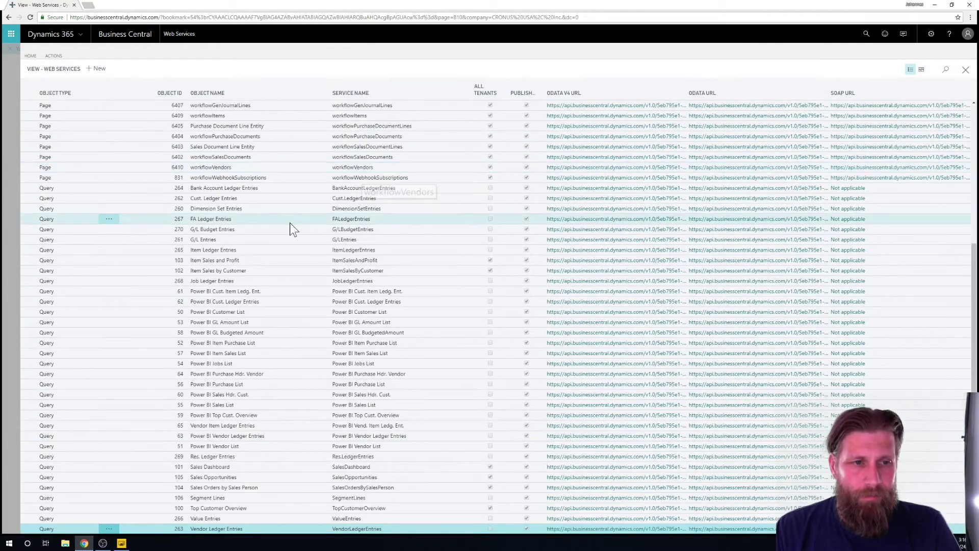
Find the CFFE Cash Flow Forecast Entries row in the Web Services list, then switch to Power BI Desktop.
scroll(290, 223, up, 4)
scroll(290, 227, up, 1)
click(290, 223)
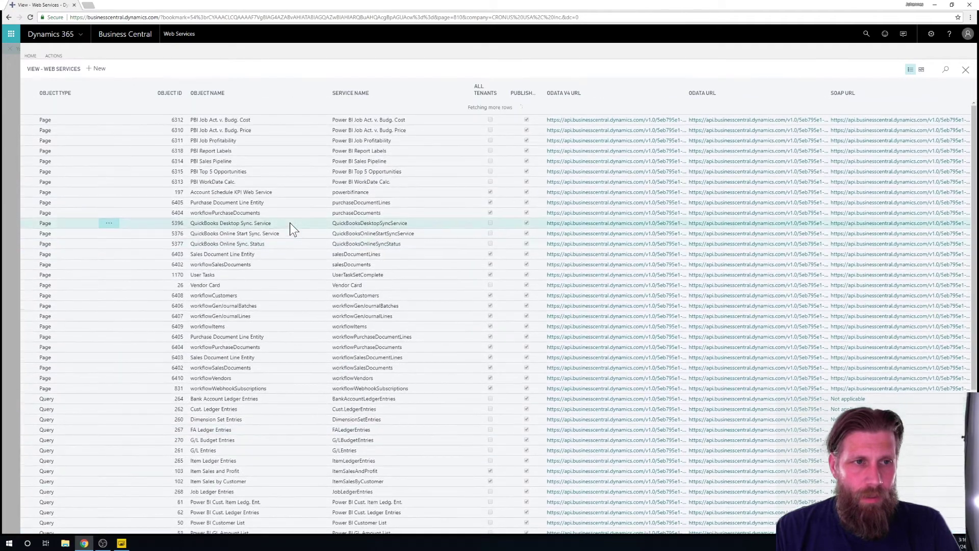
scroll(289, 222, up, 6)
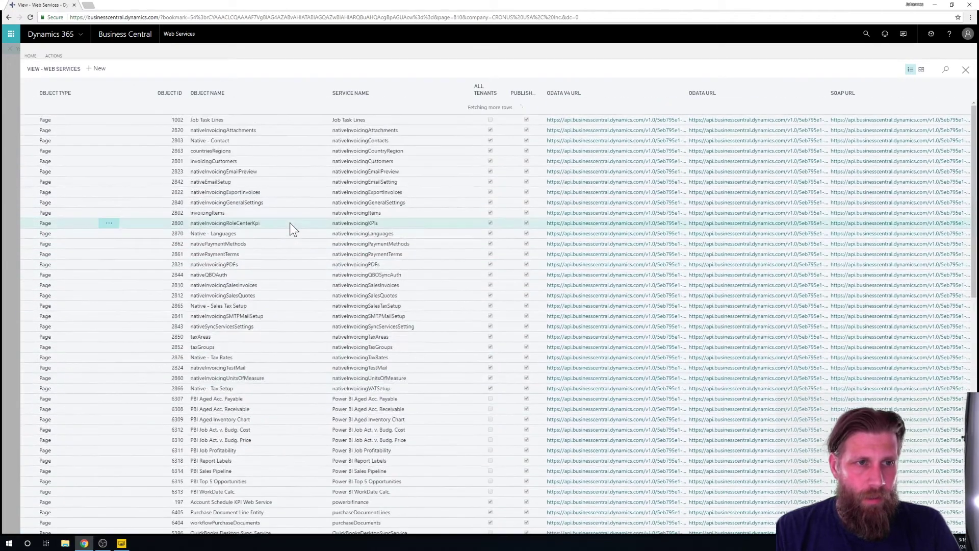
scroll(290, 223, up, 5)
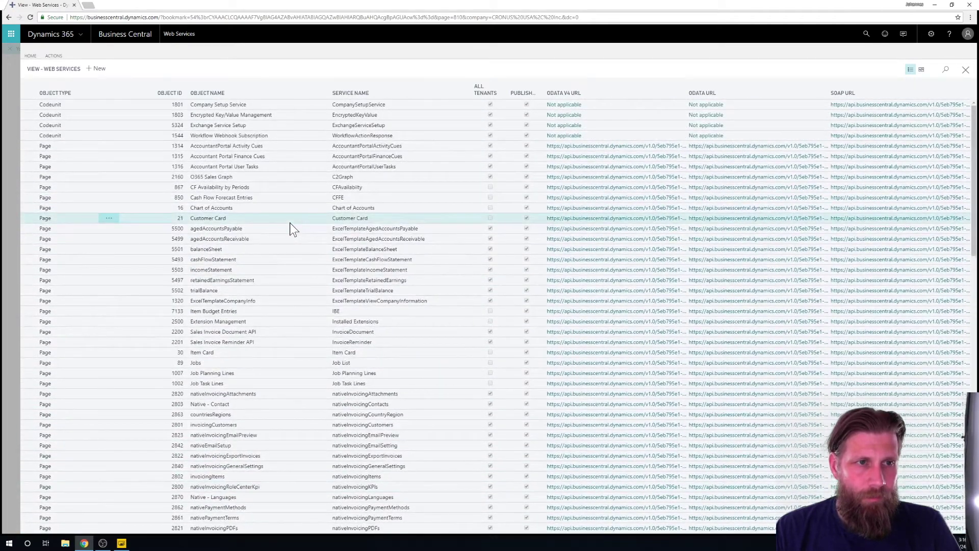
click(254, 351)
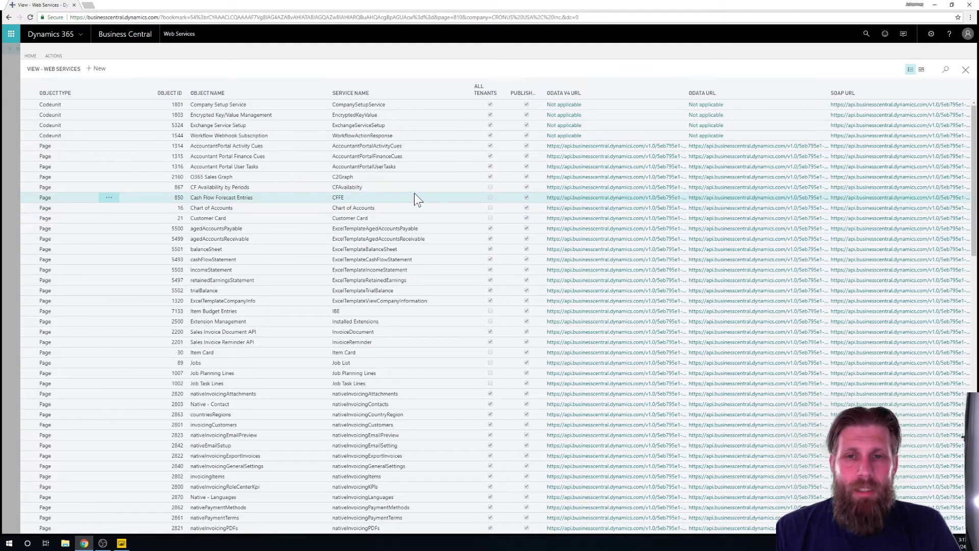
click(125, 542)
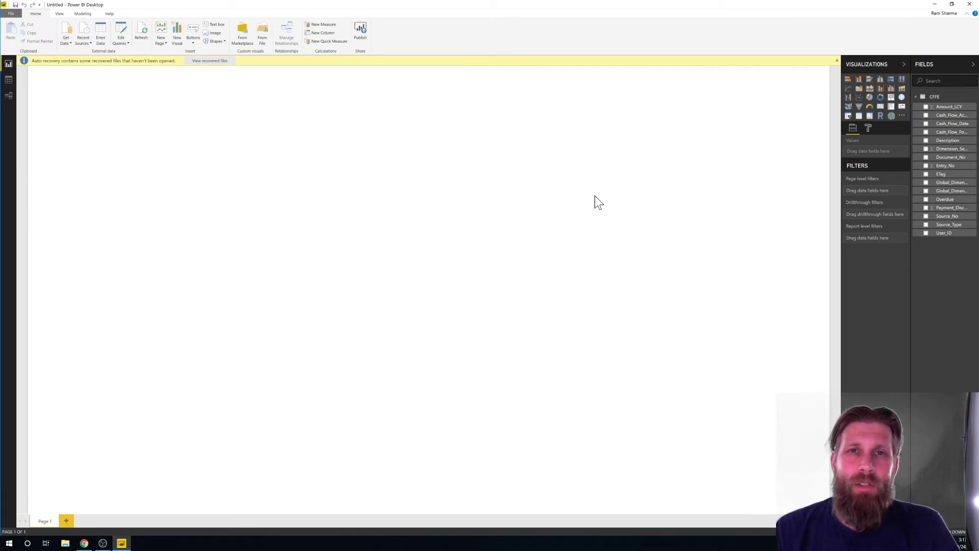
Dismiss the auto-recovery bar, review the CFFE table in Data view, and add a line chart to the report.
click(837, 60)
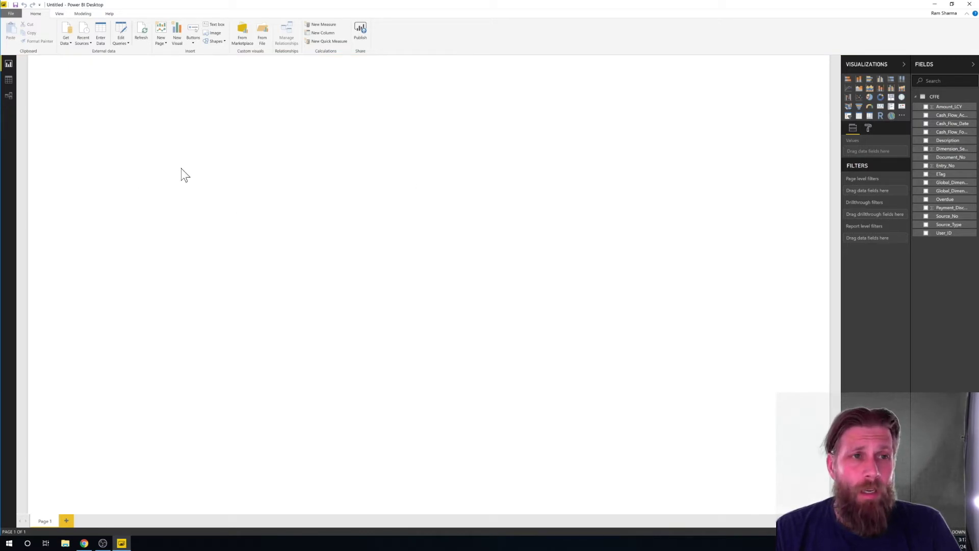
click(8, 80)
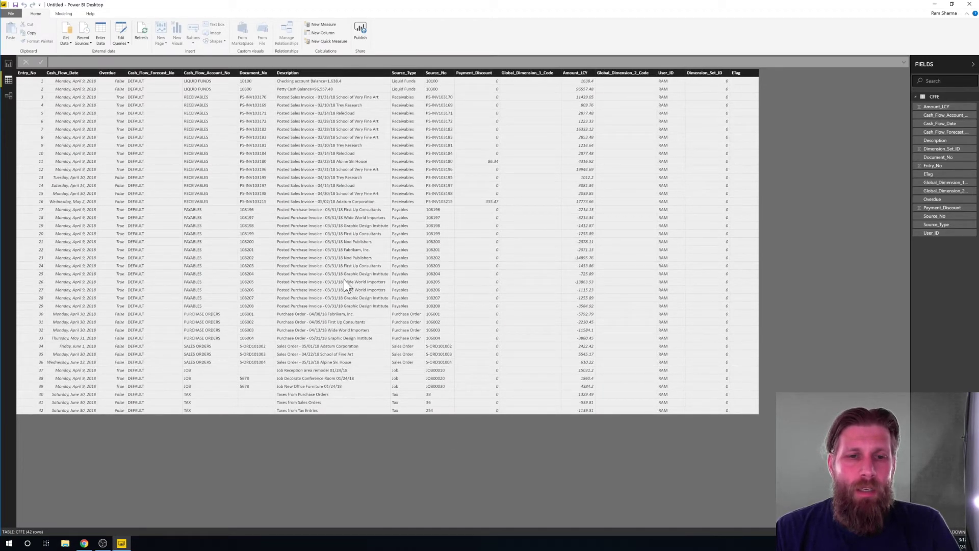
click(9, 63)
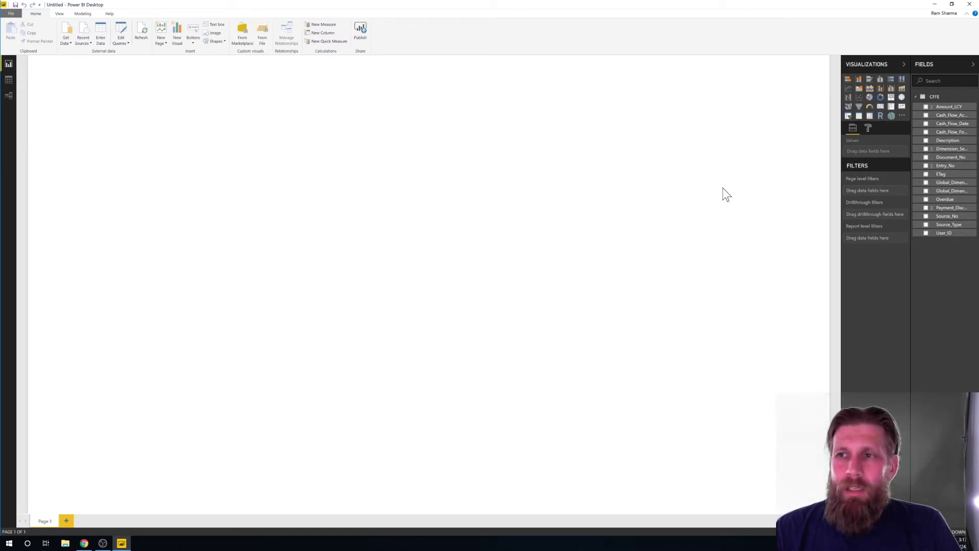
click(849, 90)
Enlarge and center the line chart, with Amount_LCY as values and Cash_Flow_Date on the axis.
drag(208, 250, 471, 301)
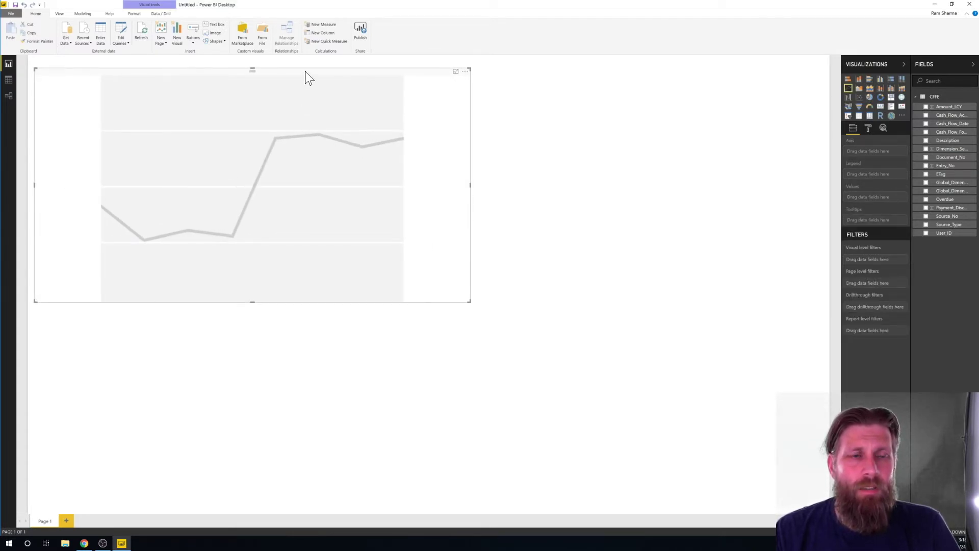
drag(305, 72, 427, 94)
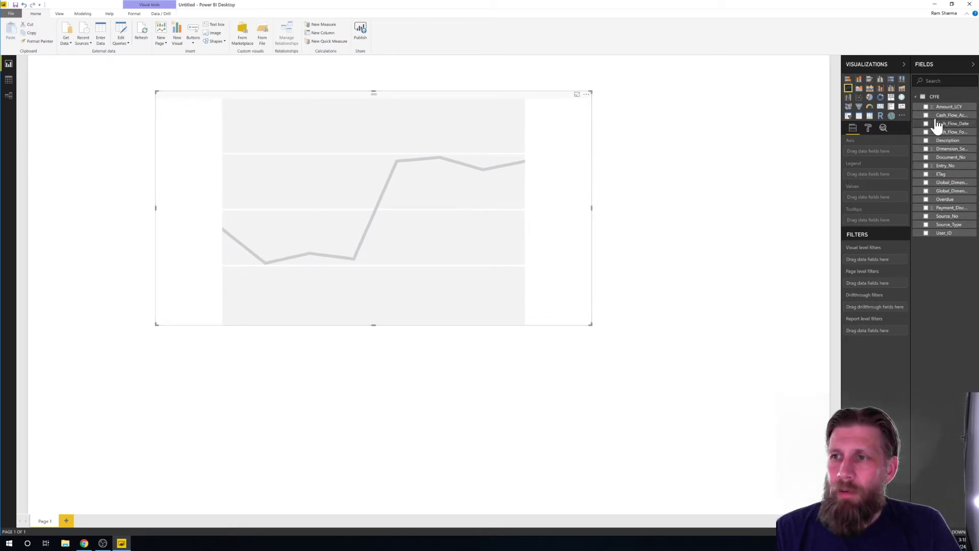
drag(945, 112, 879, 194)
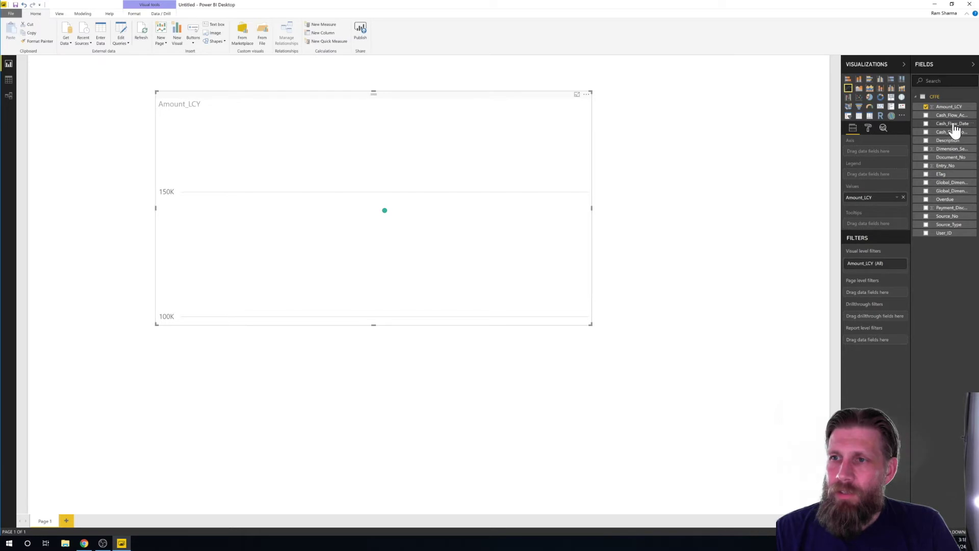
drag(952, 127, 882, 153)
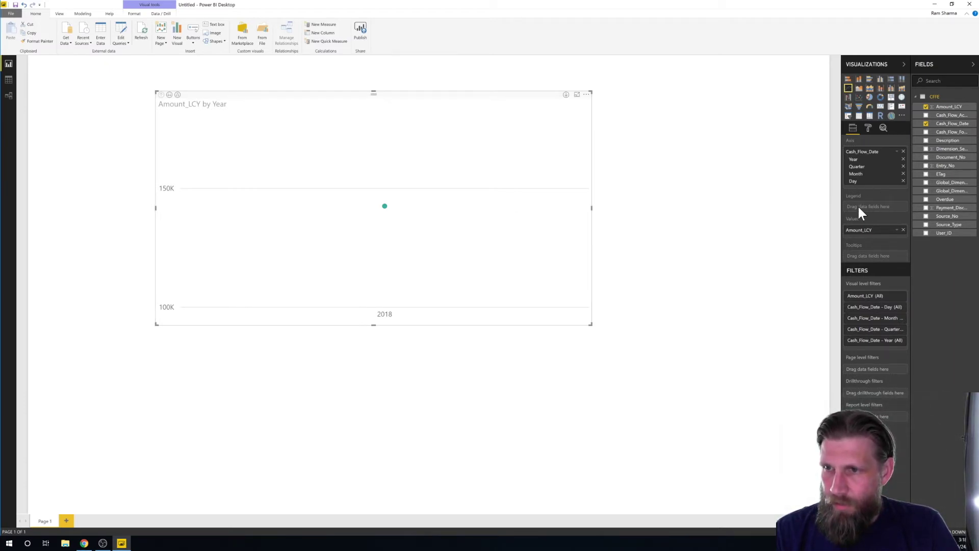
Switch the chart axis from Date Hierarchy to plain Cash_Flow_Date values.
click(897, 152)
click(928, 190)
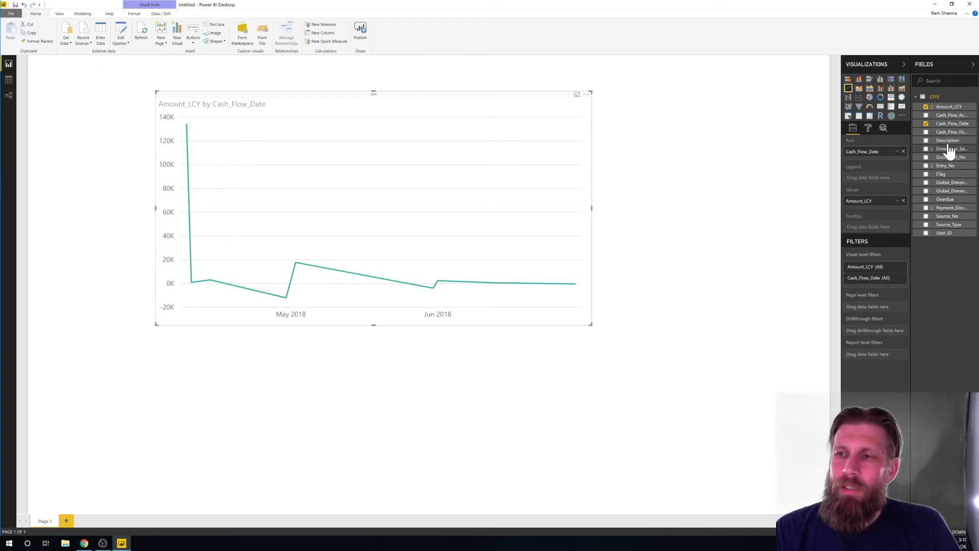
click(897, 152)
click(926, 212)
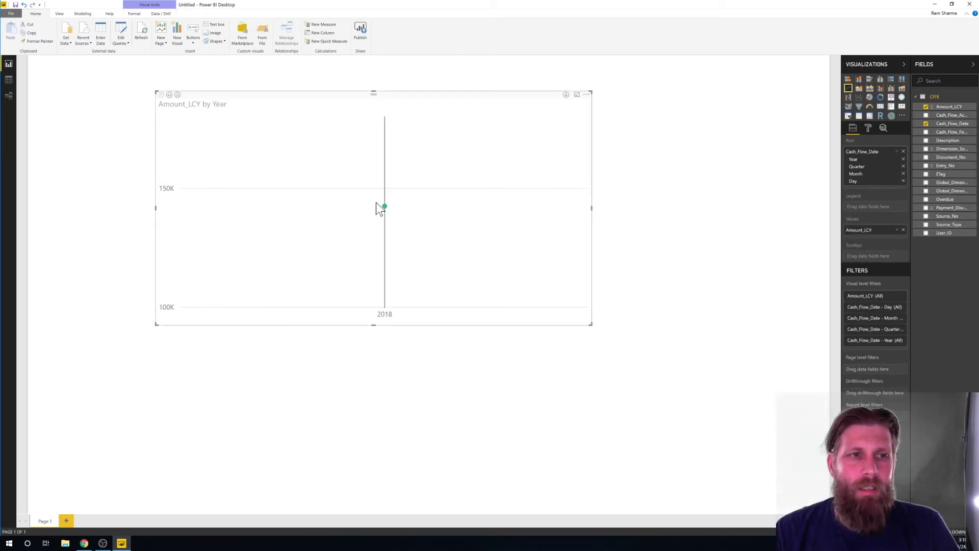
mouse_move(384, 206)
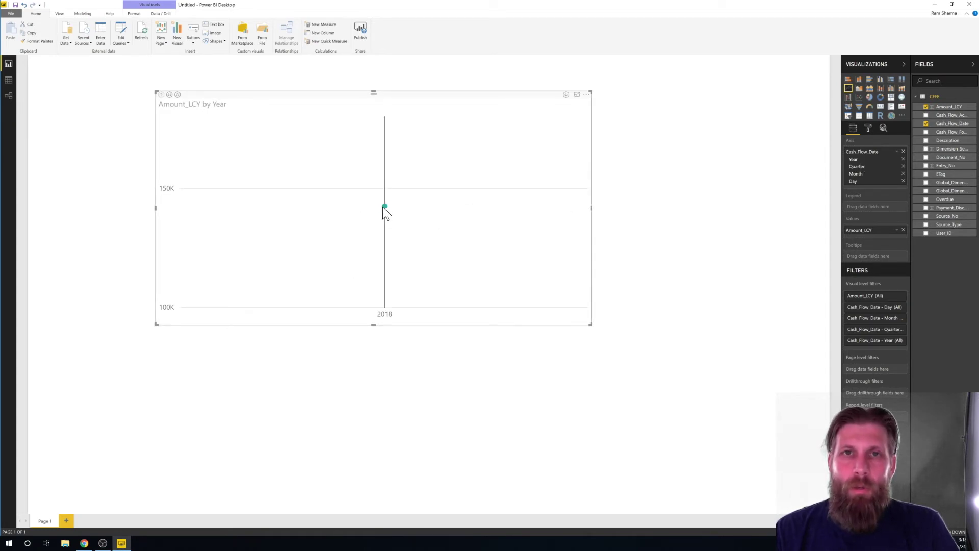
click(898, 153)
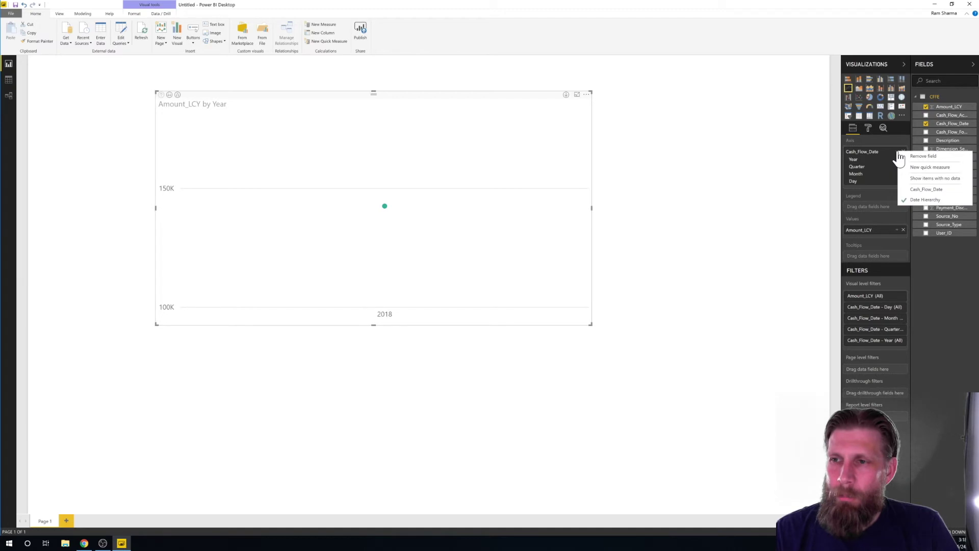
click(929, 190)
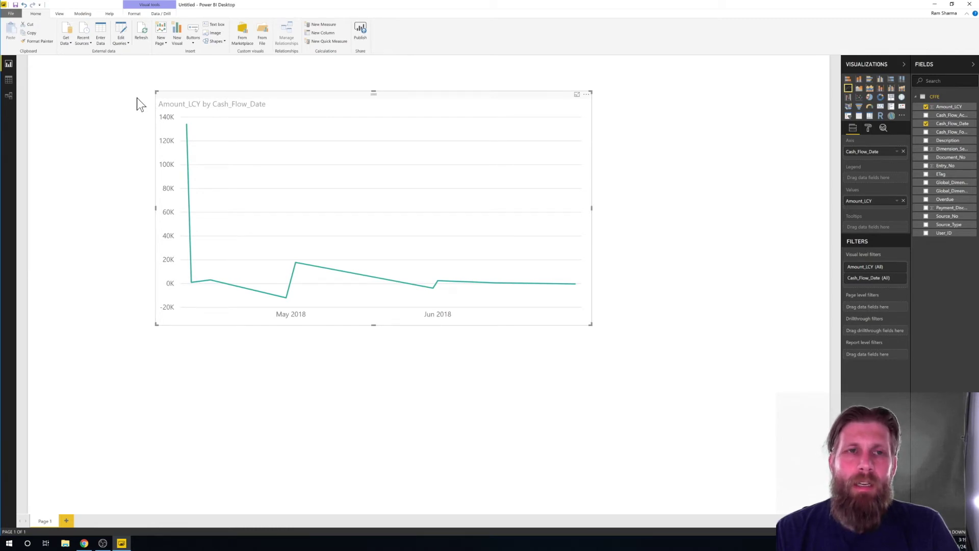
click(340, 41)
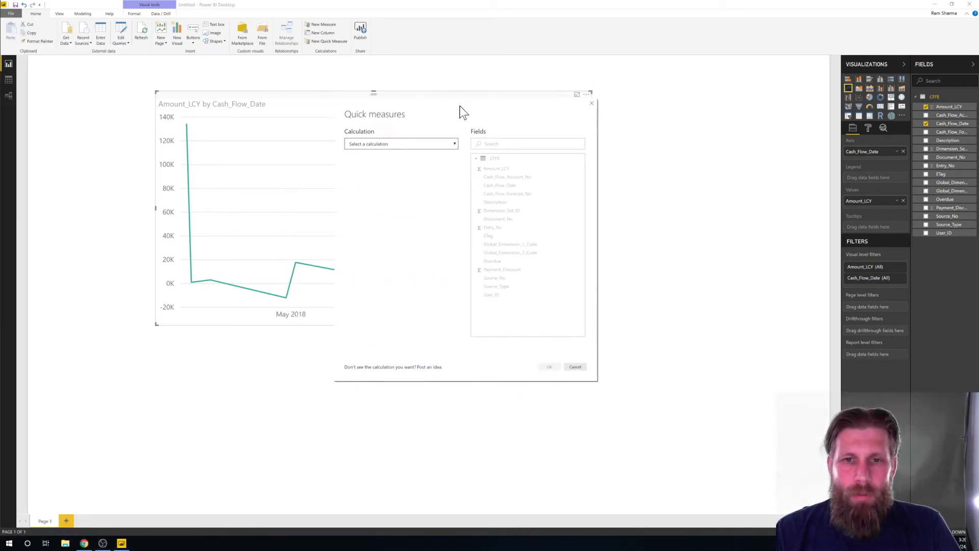
Create a Running total quick measure with base value Amount_LCY over the Cash_Flow_Date field.
click(455, 144)
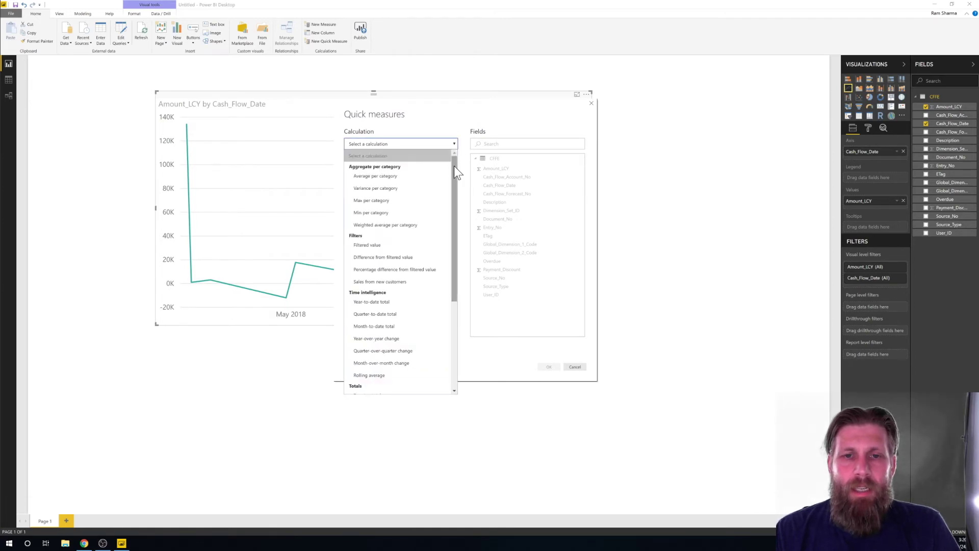
drag(454, 166, 456, 256)
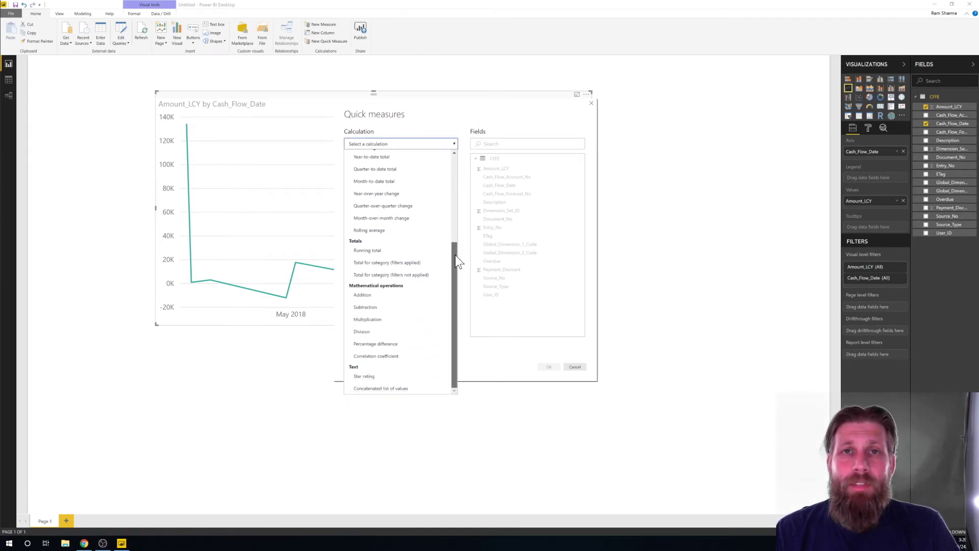
click(383, 251)
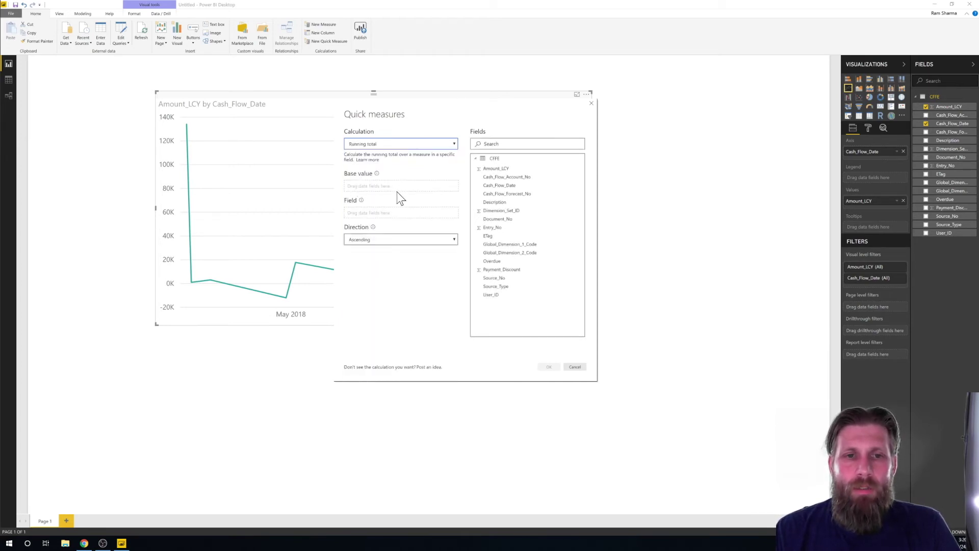
drag(496, 168, 360, 188)
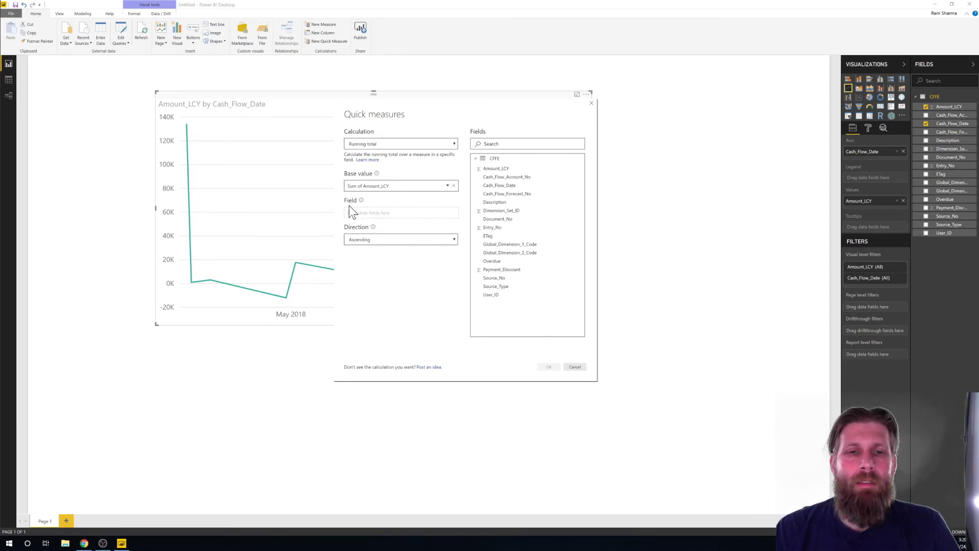
drag(500, 185, 403, 223)
click(552, 368)
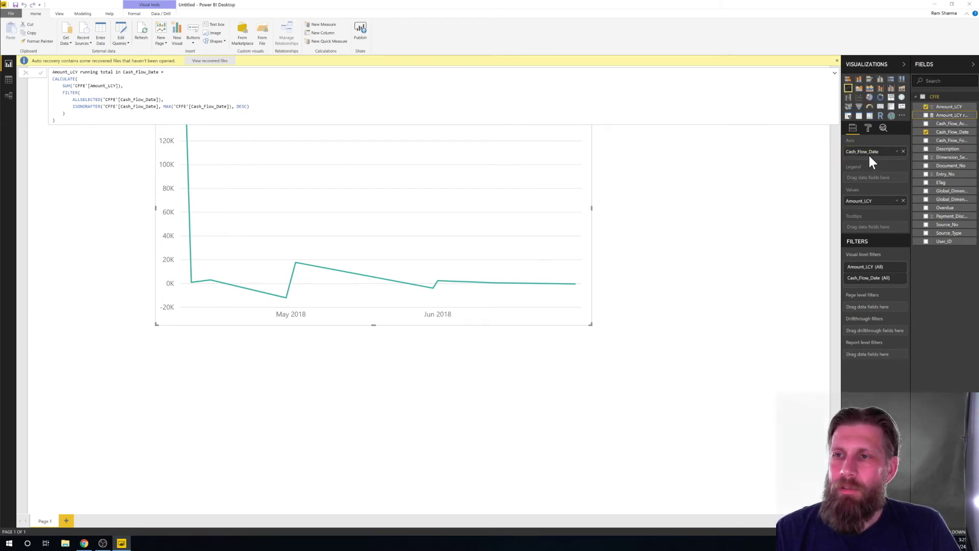
Add the Amount_LCY running total measure to the chart's Values as a second line.
drag(947, 116, 883, 210)
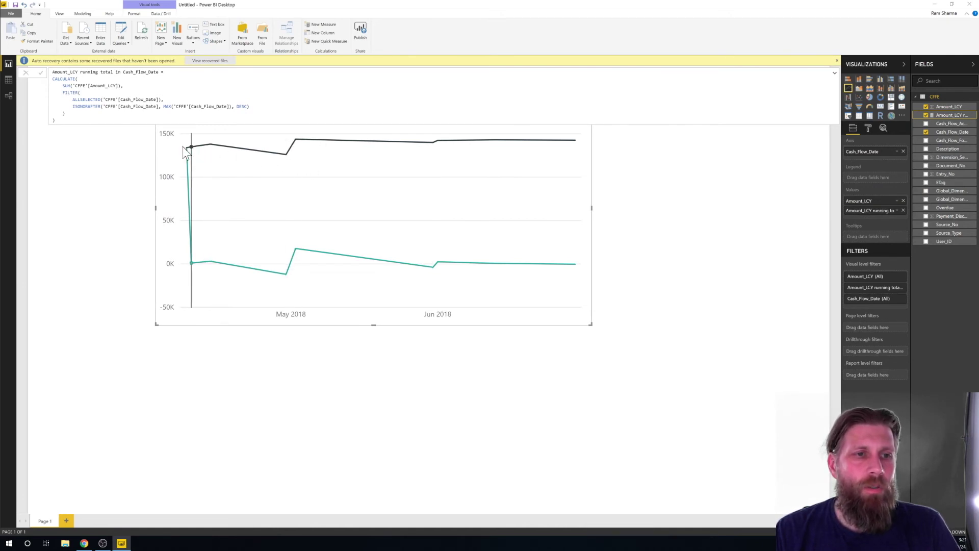
mouse_move(185, 148)
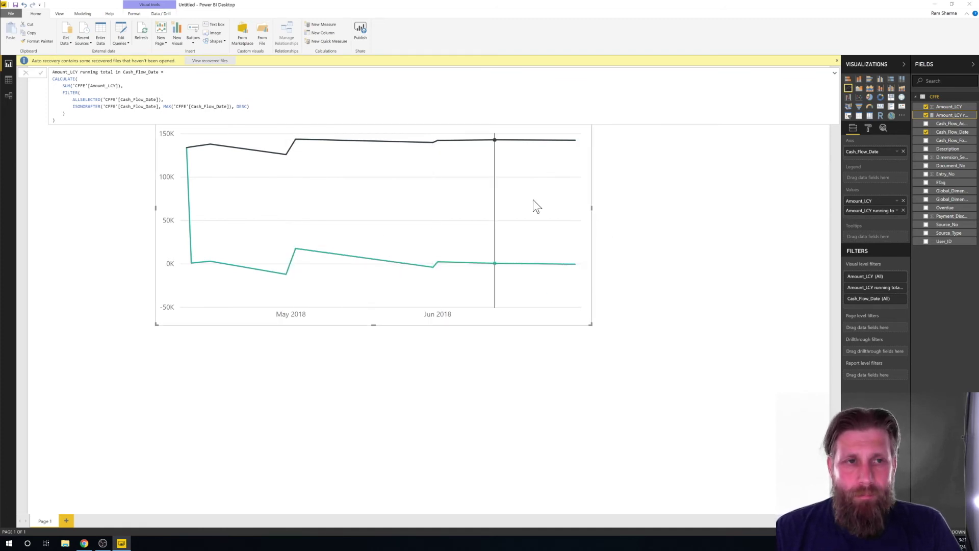
click(668, 199)
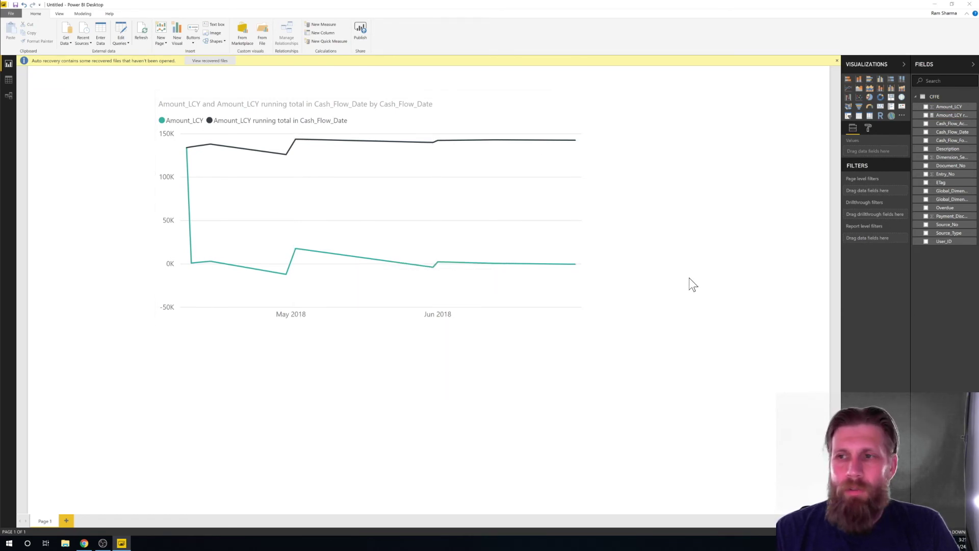
Add a Cash_Flow_Date slicer, sized and positioned beneath the line chart.
click(847, 116)
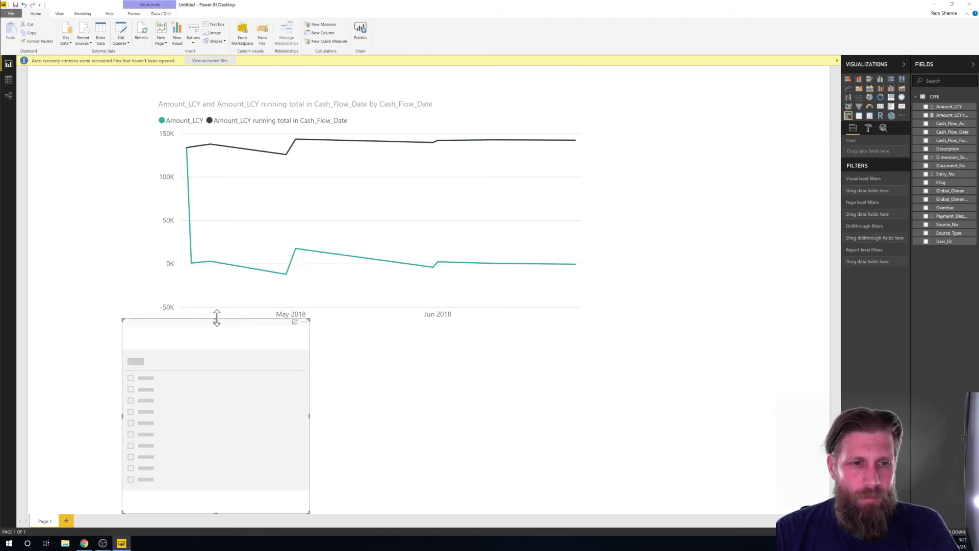
drag(216, 318, 282, 368)
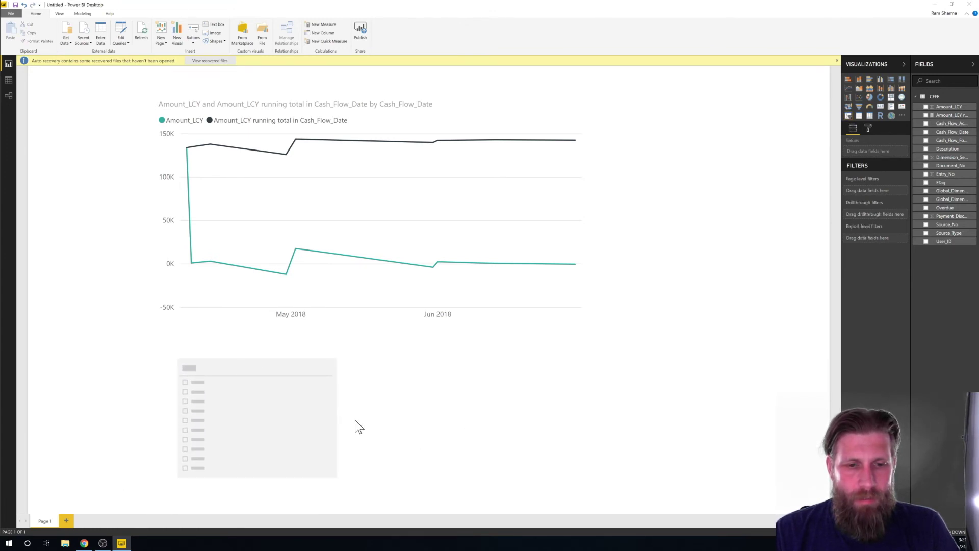
drag(351, 414, 512, 421)
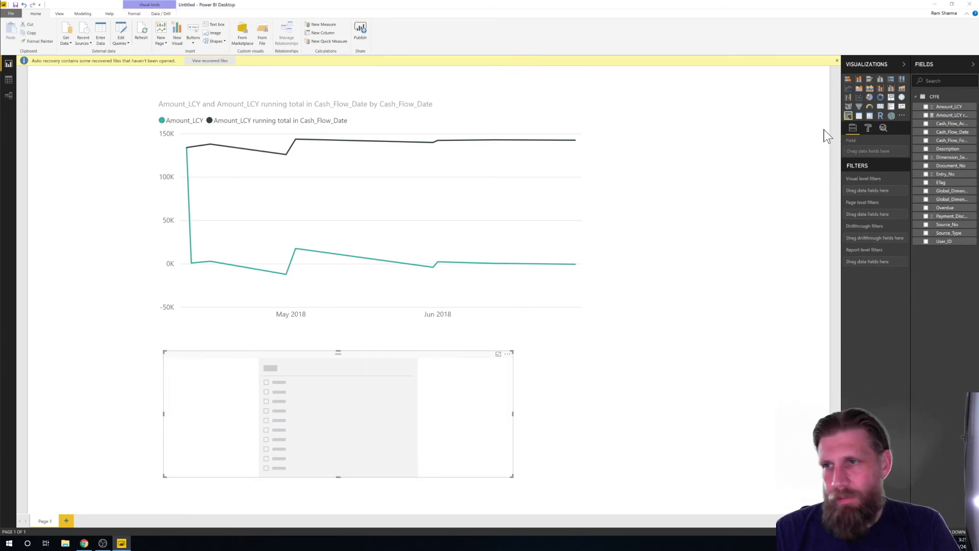
click(926, 133)
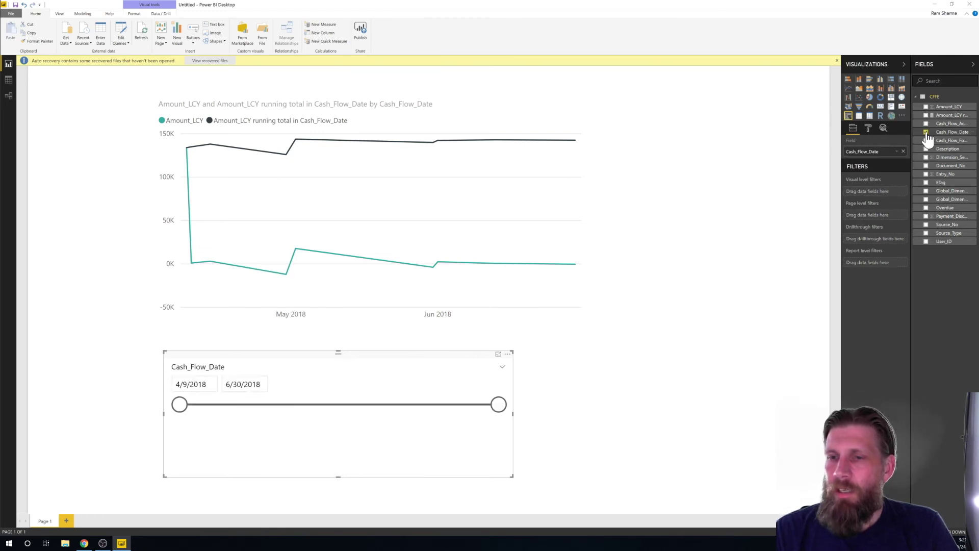
drag(372, 354, 482, 366)
Test the slicer's range handles, setting the end date back to 6/29/2018.
drag(610, 412, 490, 414)
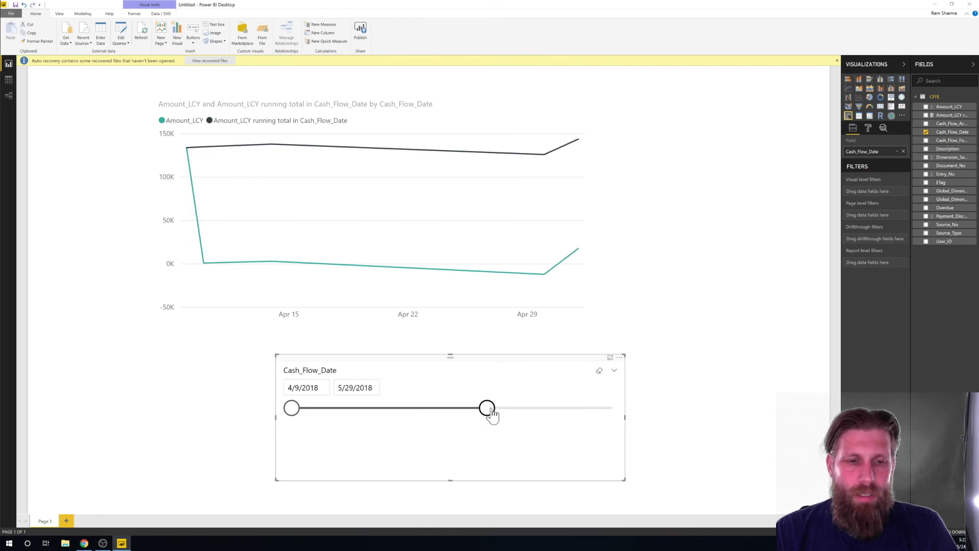
drag(488, 410, 609, 408)
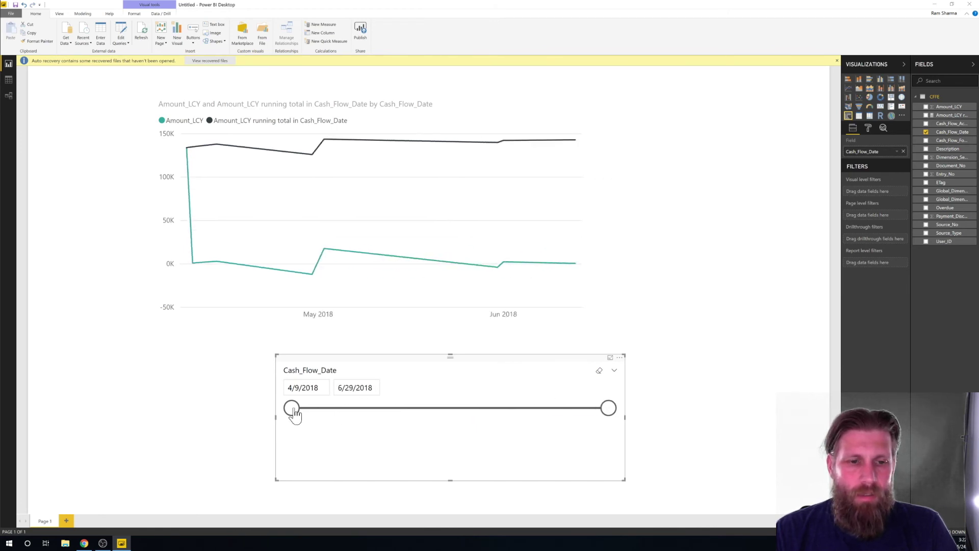
drag(295, 415, 233, 443)
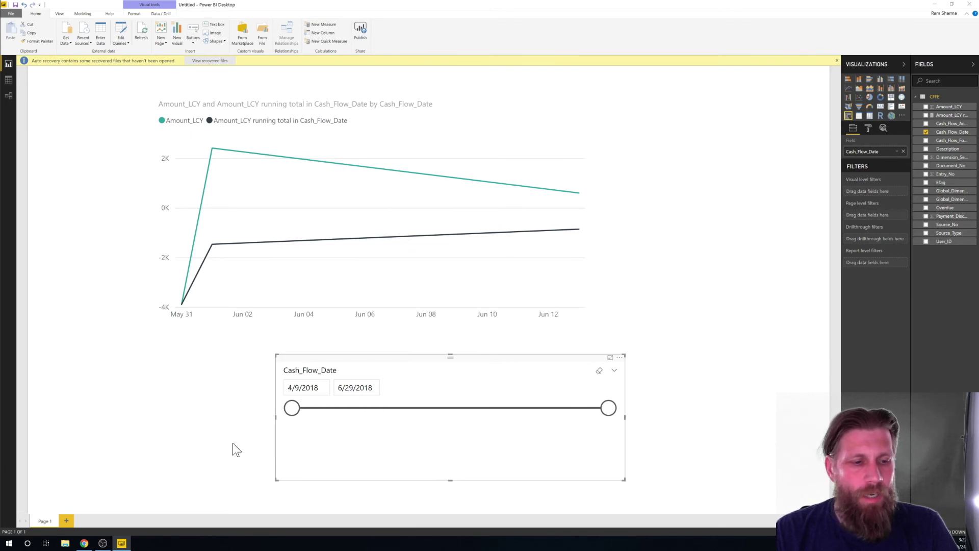
click(85, 543)
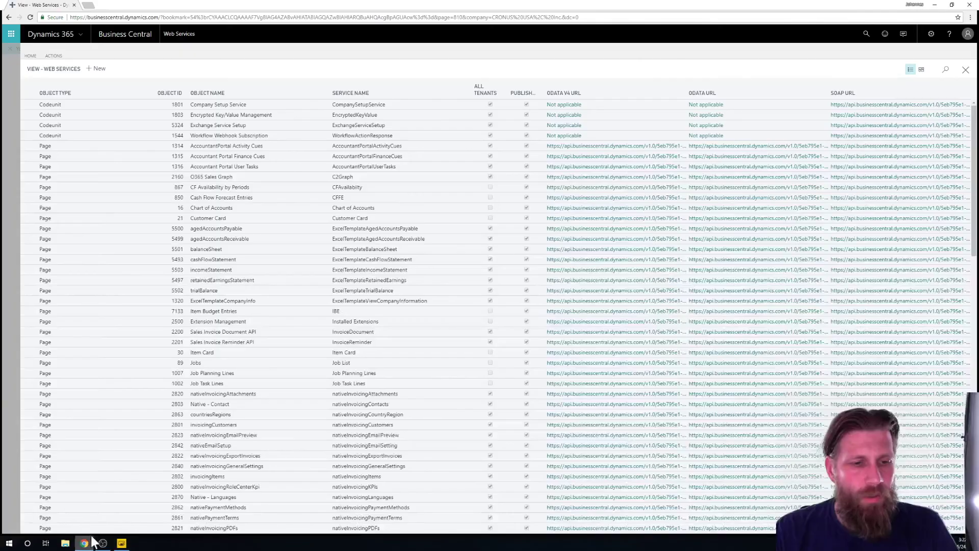
Close the Web Services list and view the Cash Flow Forecast chart options without changing anything.
click(965, 70)
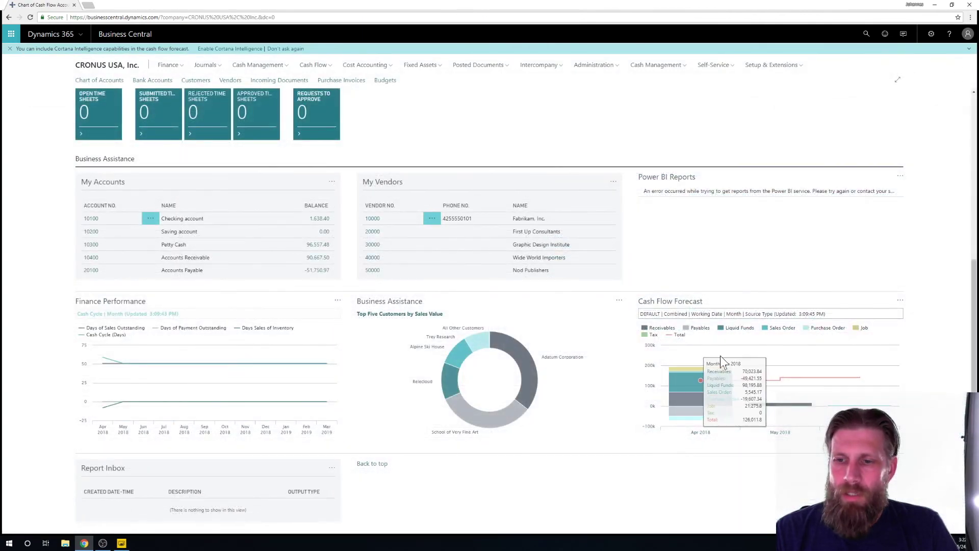
mouse_move(683, 394)
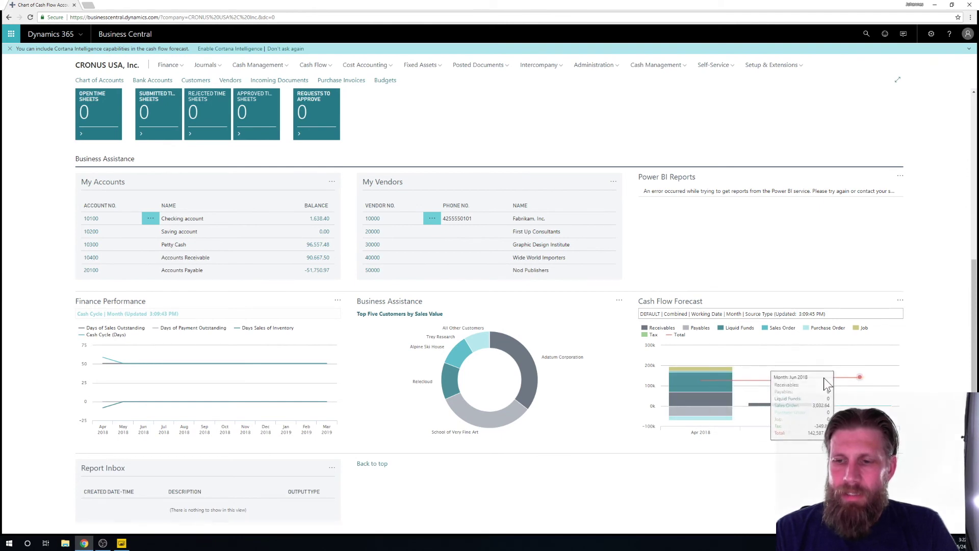
click(900, 300)
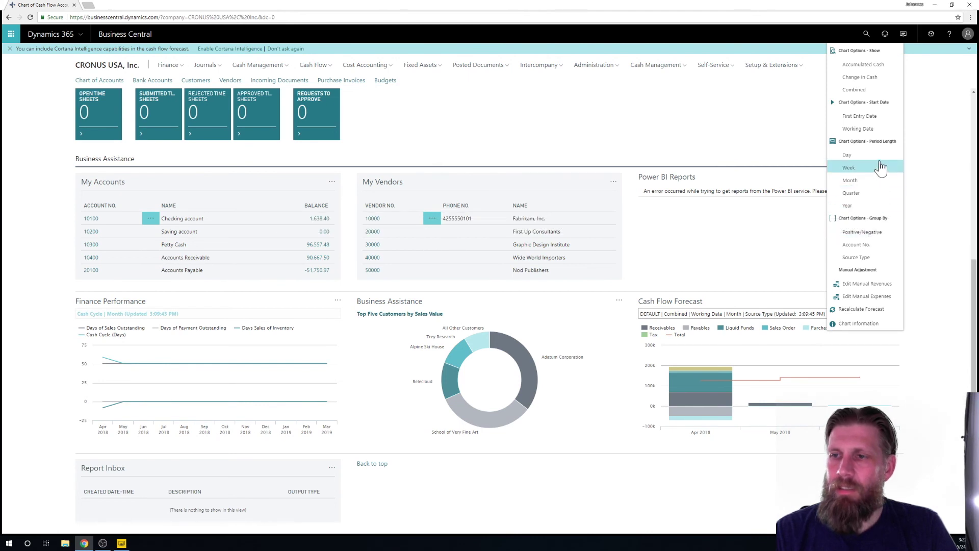
click(726, 471)
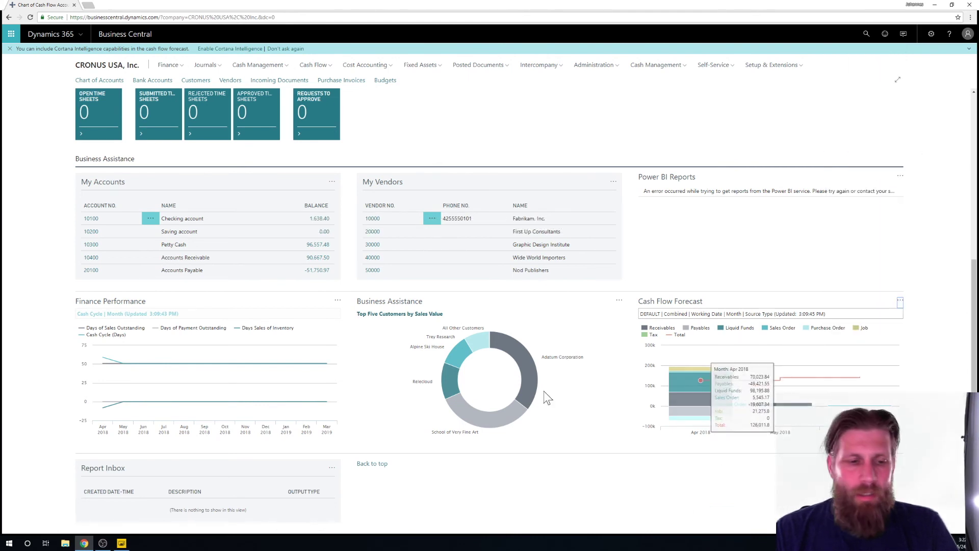
click(121, 543)
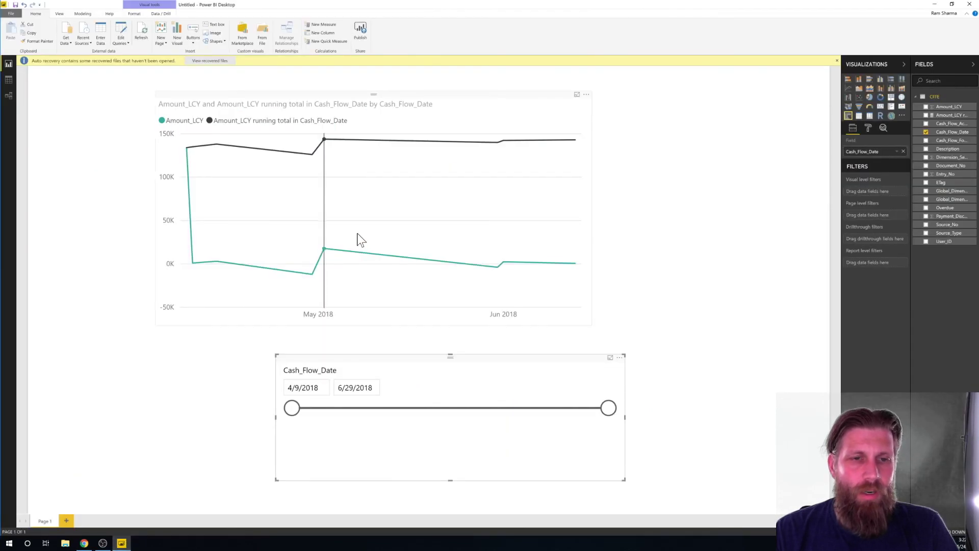
Nudge the Cash_Flow_Date slicer slightly to the left beneath the chart.
mouse_move(357, 235)
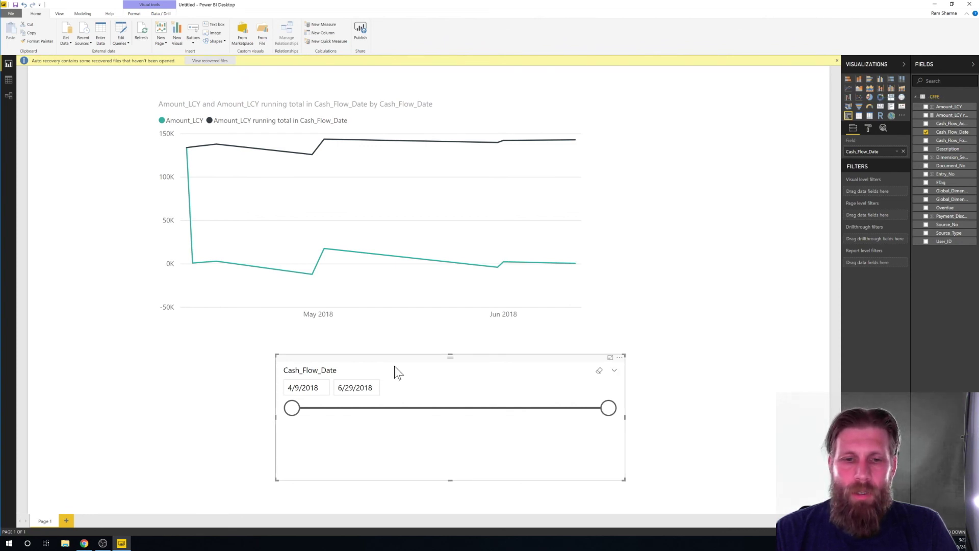
drag(394, 360, 372, 359)
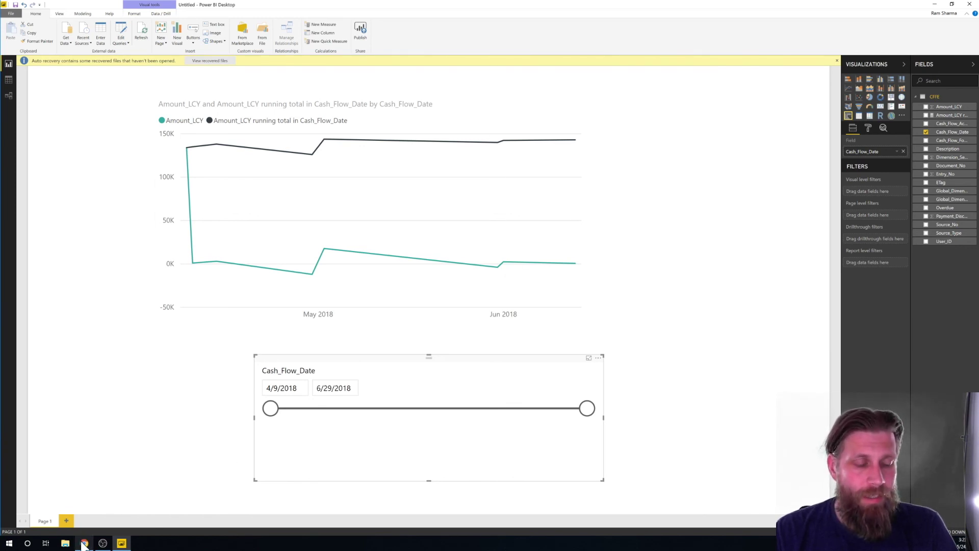
Switch to the Business Central role centre in Chrome.
mouse_move(85, 542)
click(88, 522)
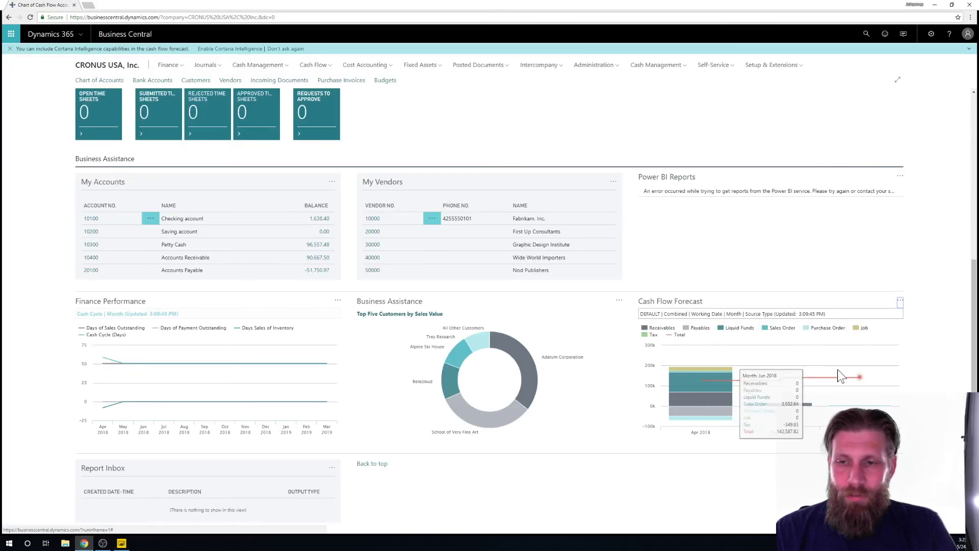